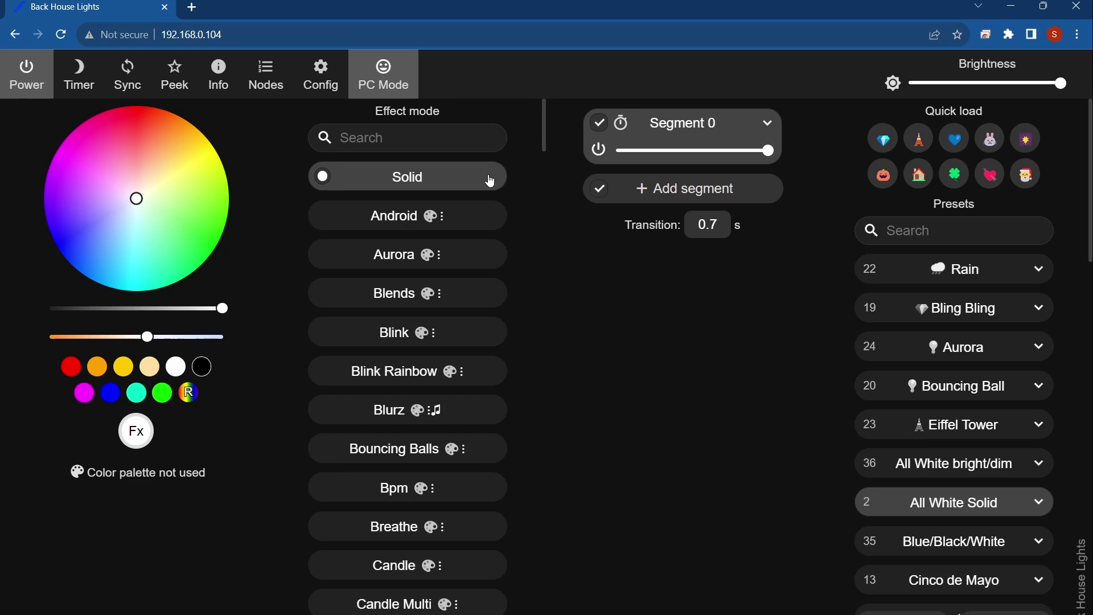
Open WLED's Sync Interfaces settings and scroll down to the Alexa section
left_click(331, 75)
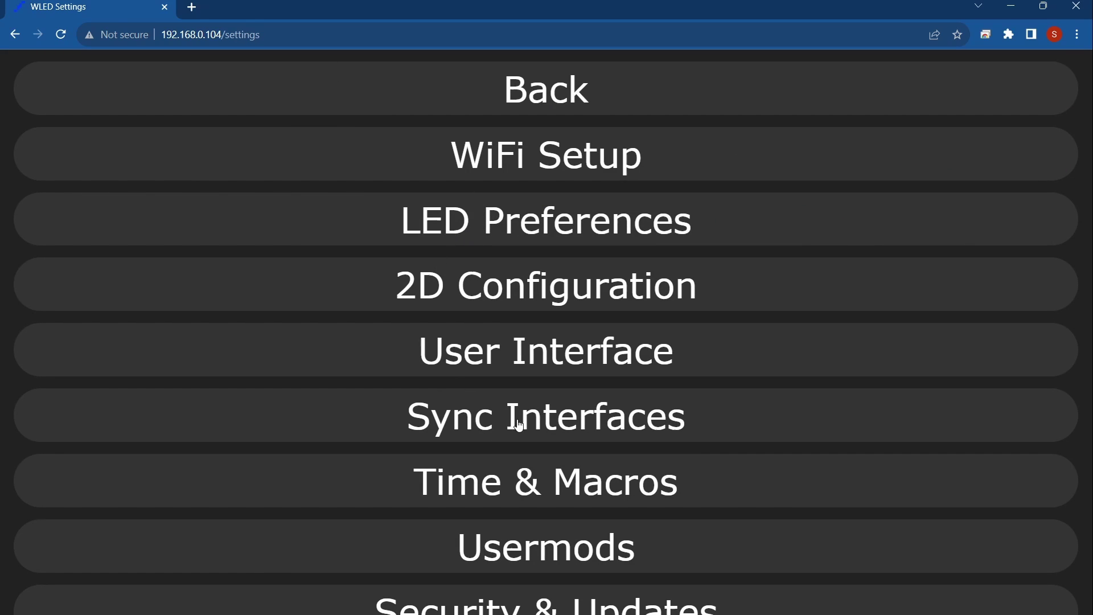
left_click(478, 427)
scroll(393, 316, "down", 10)
scroll(393, 319, "down", 5)
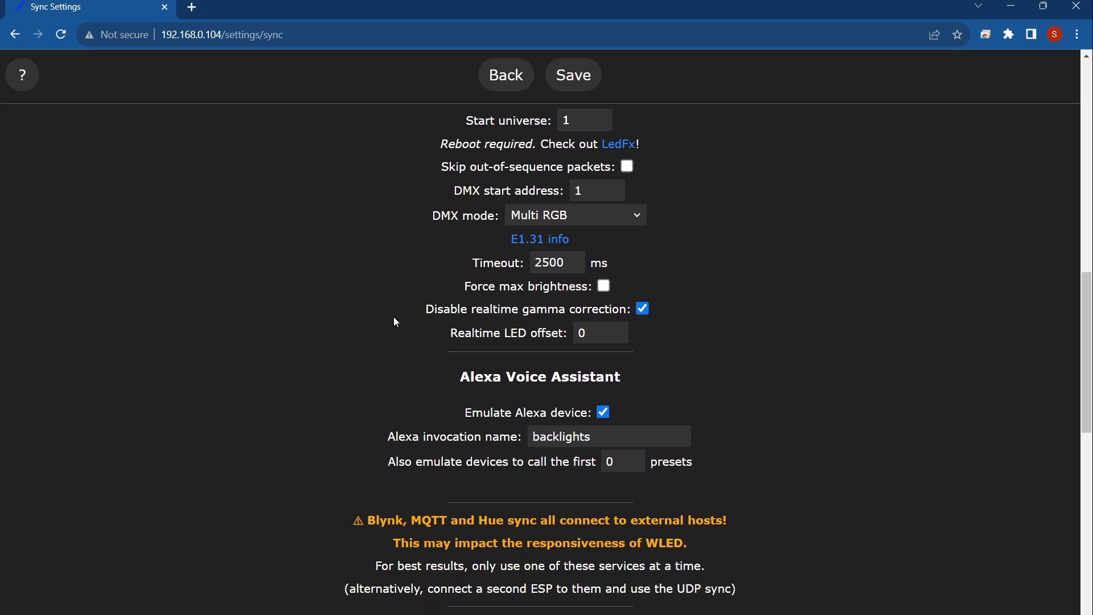
Confirm Emulate Alexa device is on with invocation name 'backlights', then save
left_click_drag(459, 236, 623, 234)
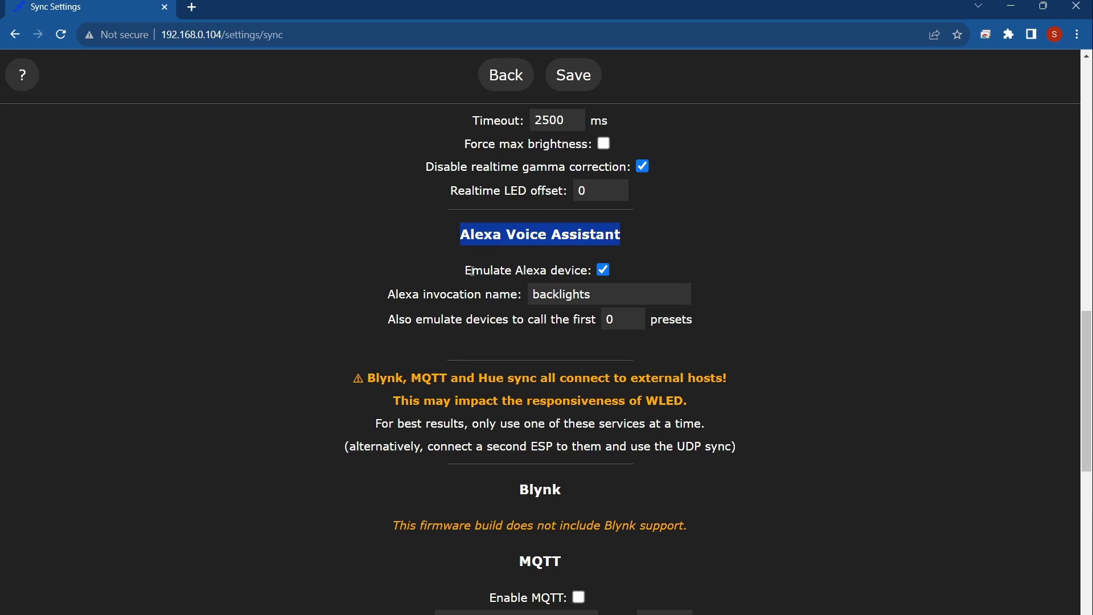
left_click_drag(474, 271, 607, 270)
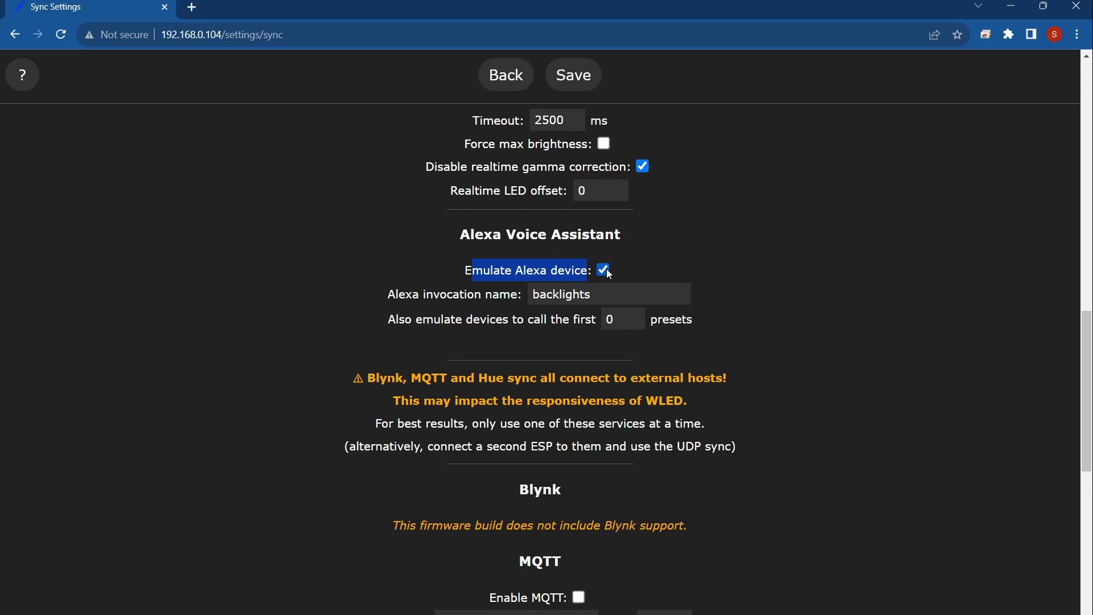
left_click(702, 251)
left_click(597, 292)
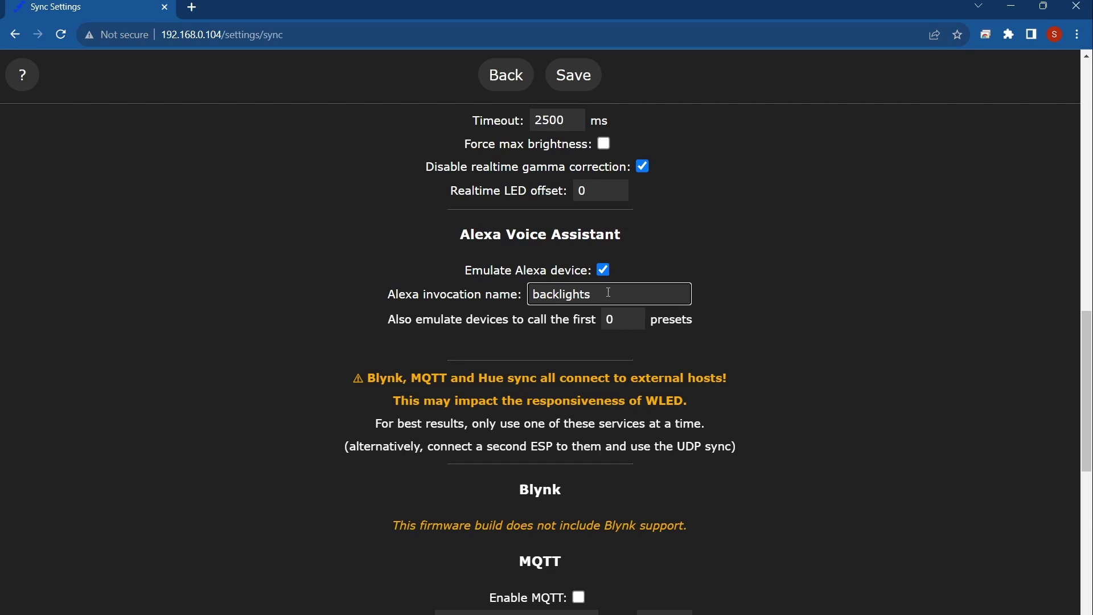
left_click(391, 250)
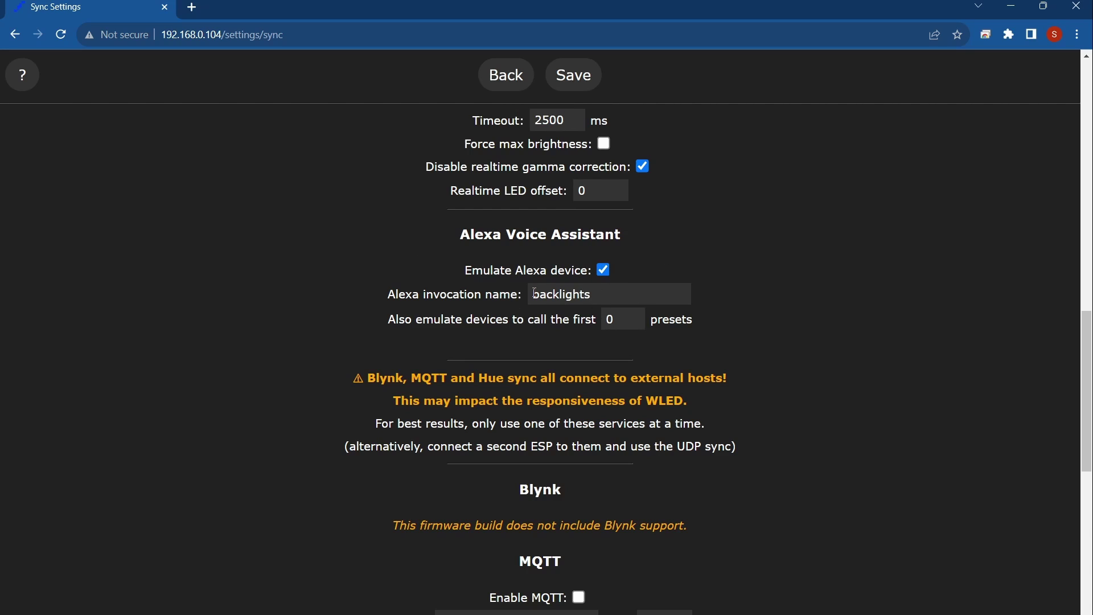
left_click(576, 79)
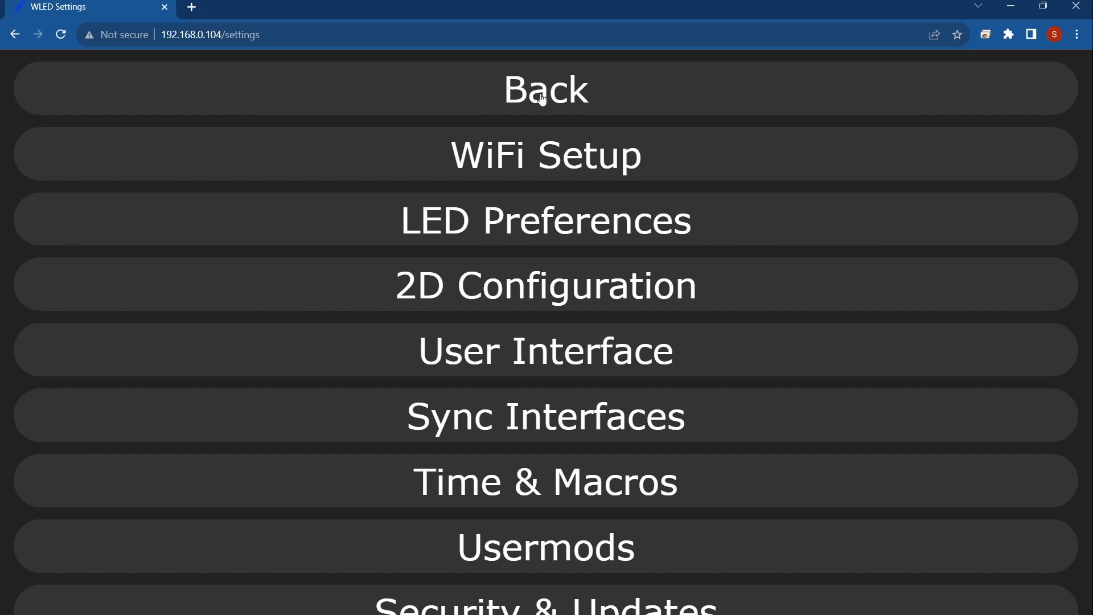
Go back to the main light controls and briefly view the device info overlay
left_click(542, 100)
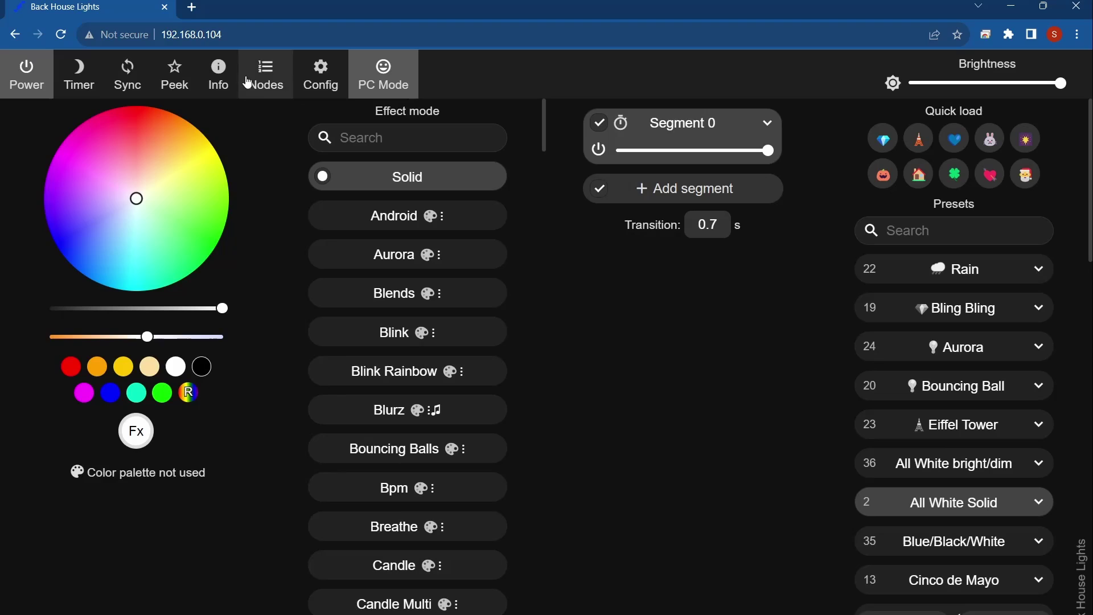
left_click(221, 84)
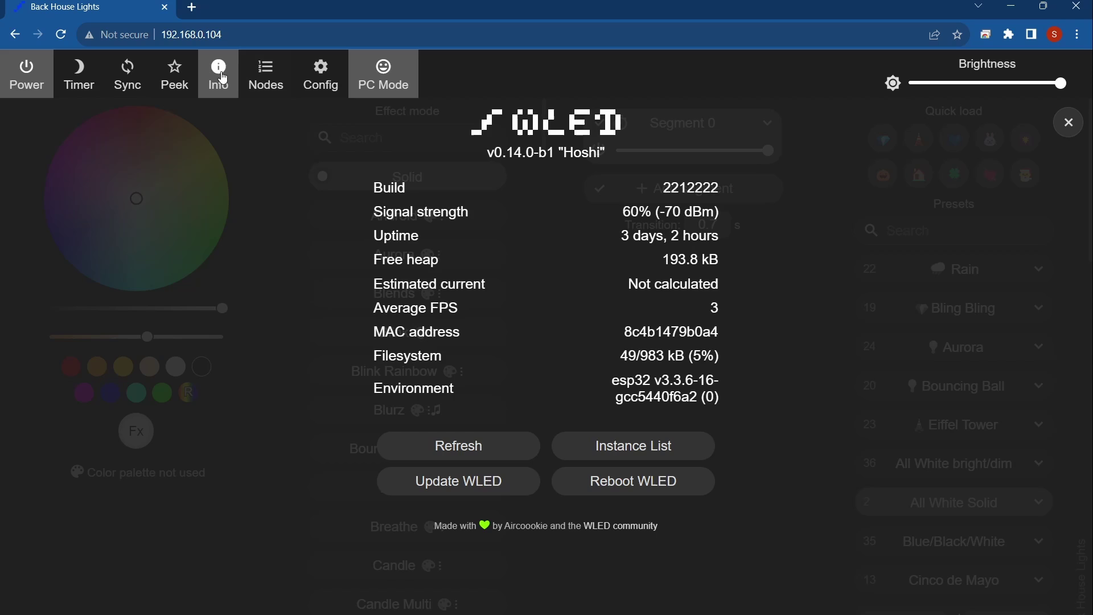
left_click(224, 78)
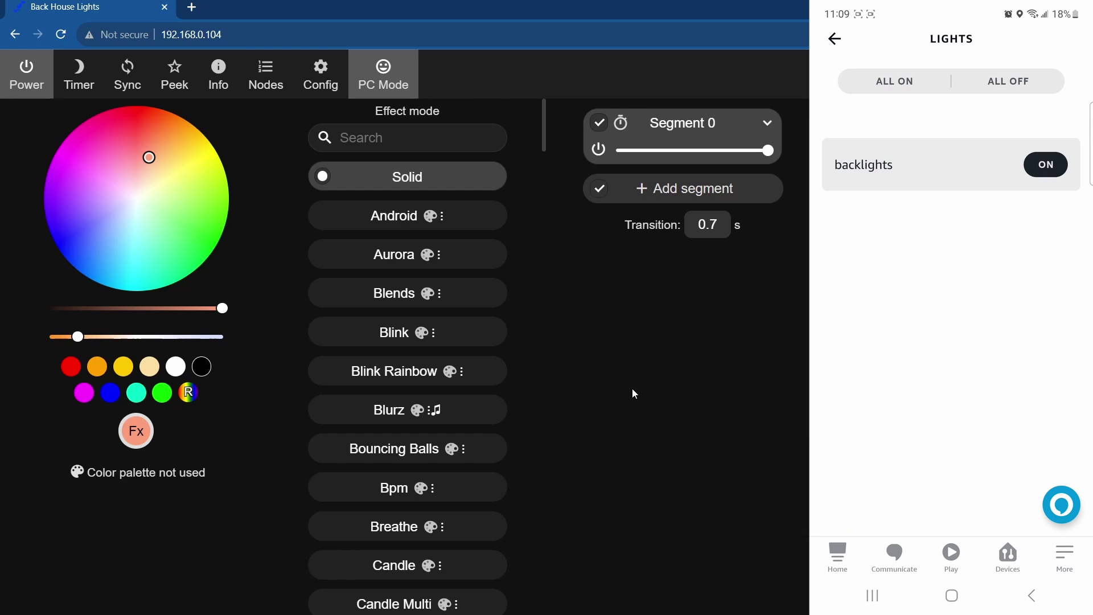
Open the Sync Interfaces settings and scroll to the Alexa Voice Assistant section
left_click(315, 82)
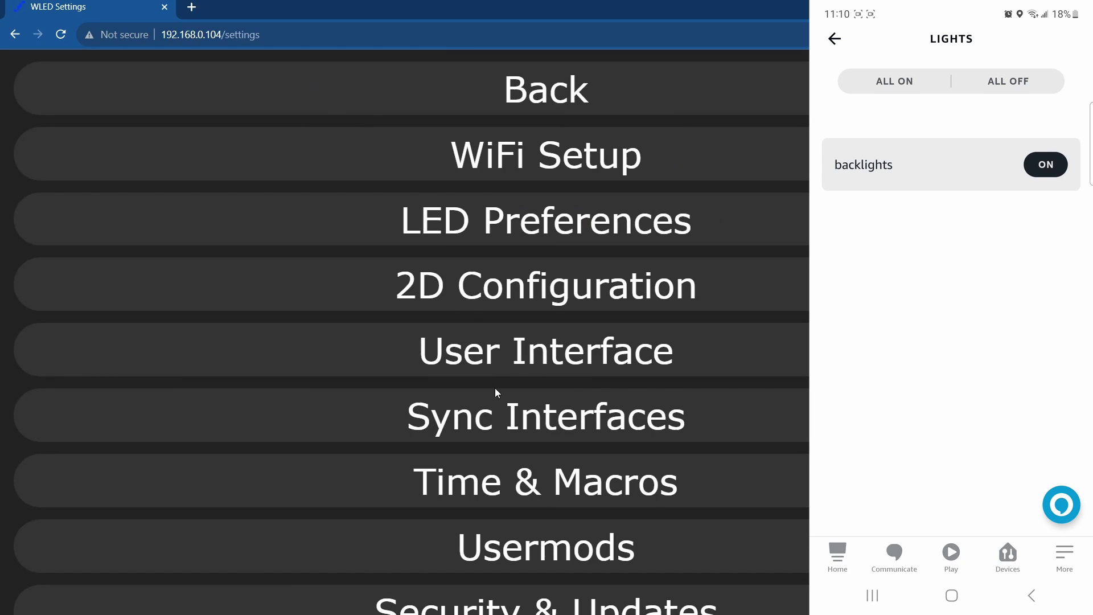
left_click(541, 421)
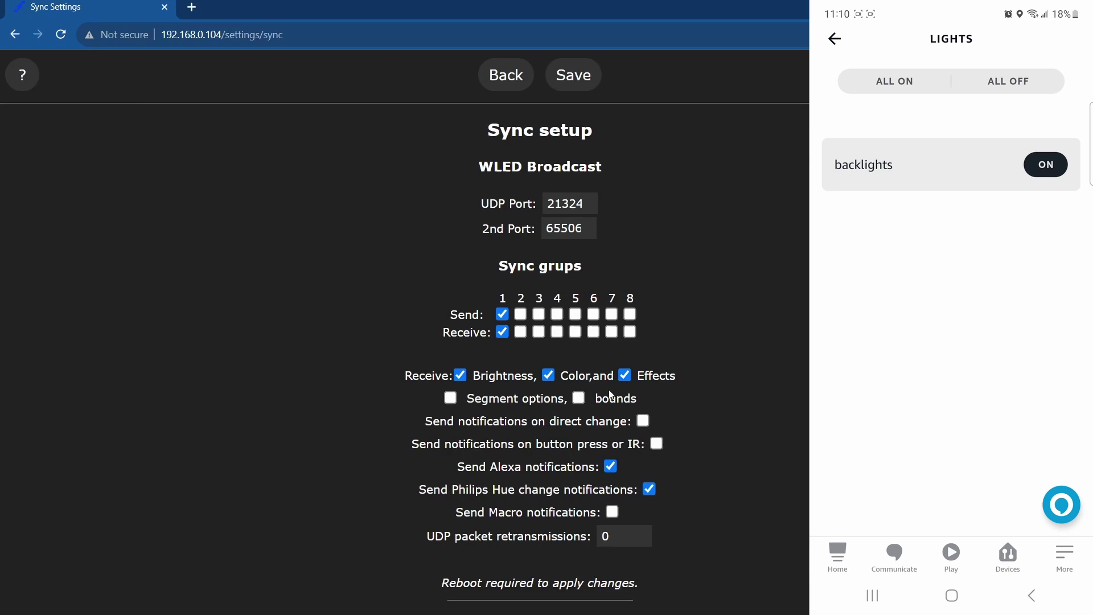
scroll(610, 389, "down", 14)
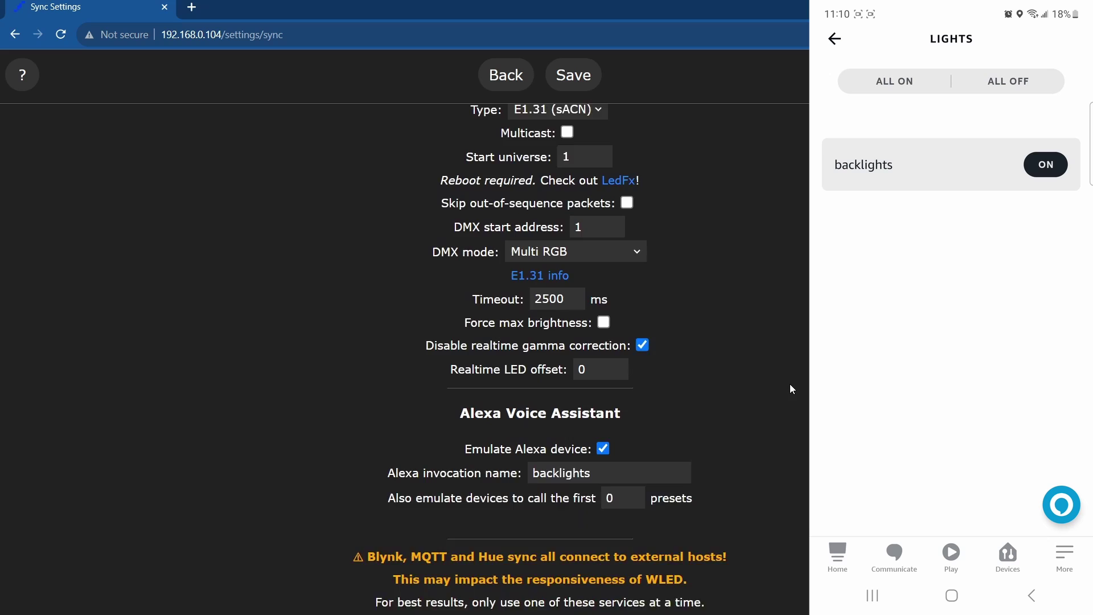
scroll(790, 389, "down", 2)
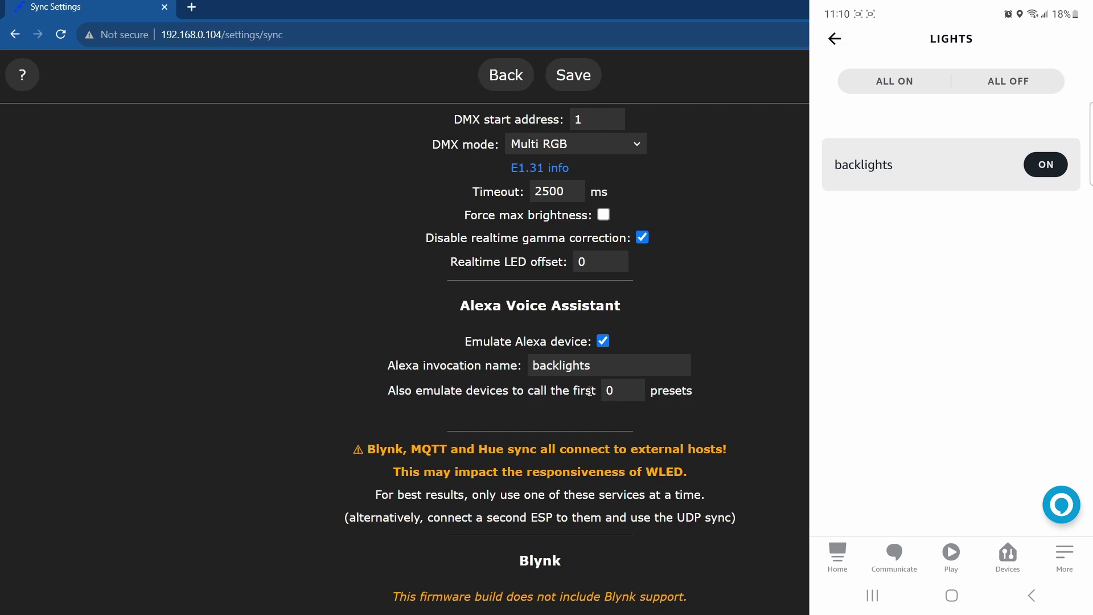
Set Alexa to also emulate devices for the first 2 presets and save
left_click(633, 386)
left_click(634, 387)
left_click(633, 386)
left_click(635, 388)
left_click(634, 388)
left_click(636, 396)
left_click(636, 396)
left_click(574, 80)
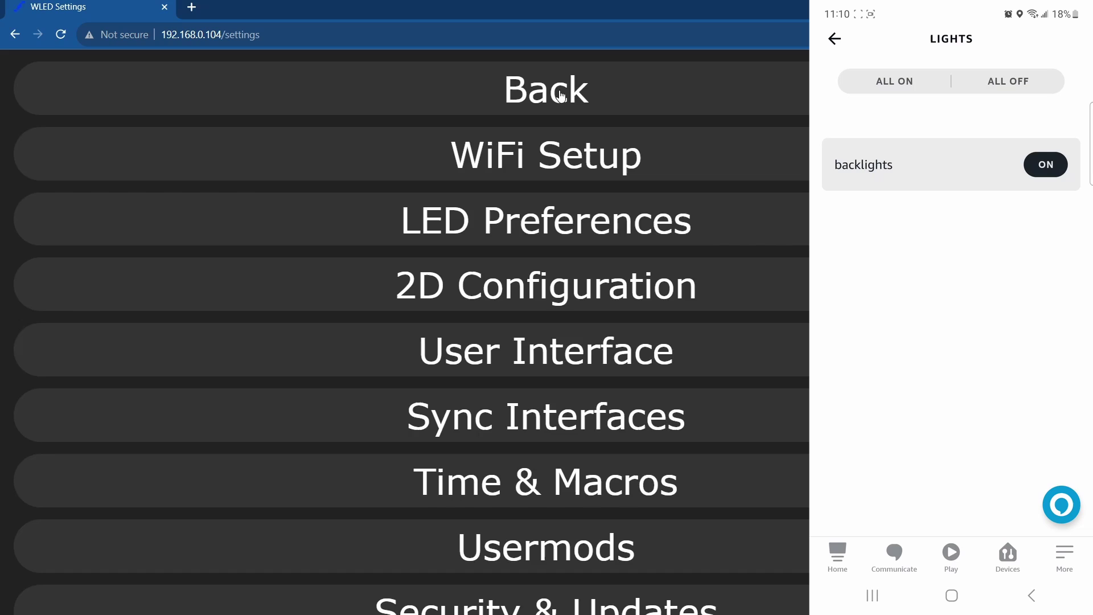
Go back from the settings menu to WLED's main light controls
left_click(500, 90)
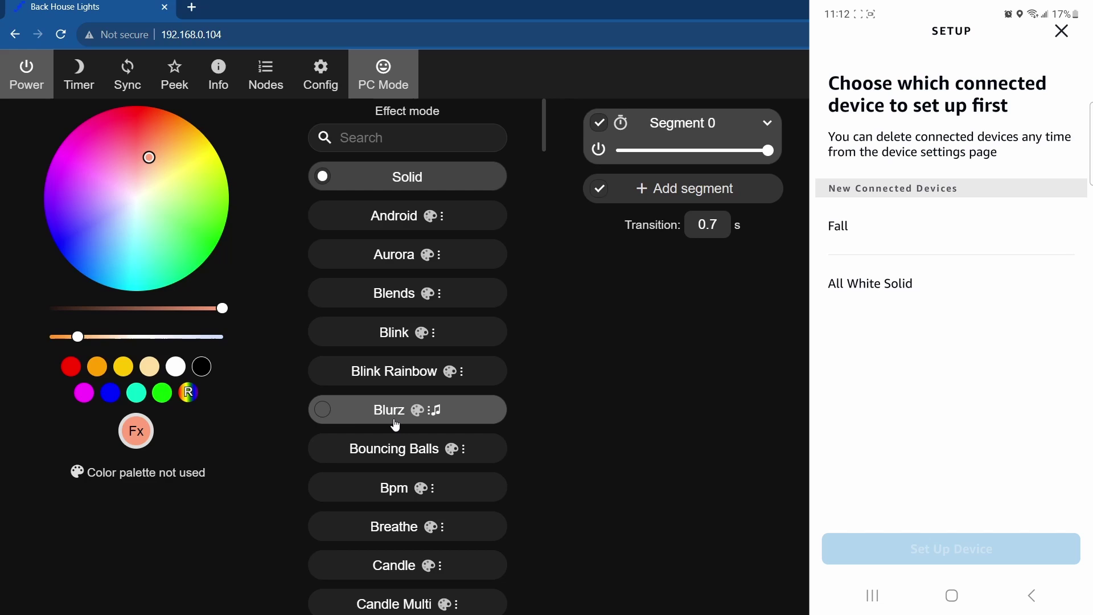
Set up All White Solid in Alexa, skipping group assignment
left_click(1004, 237)
left_click(911, 283)
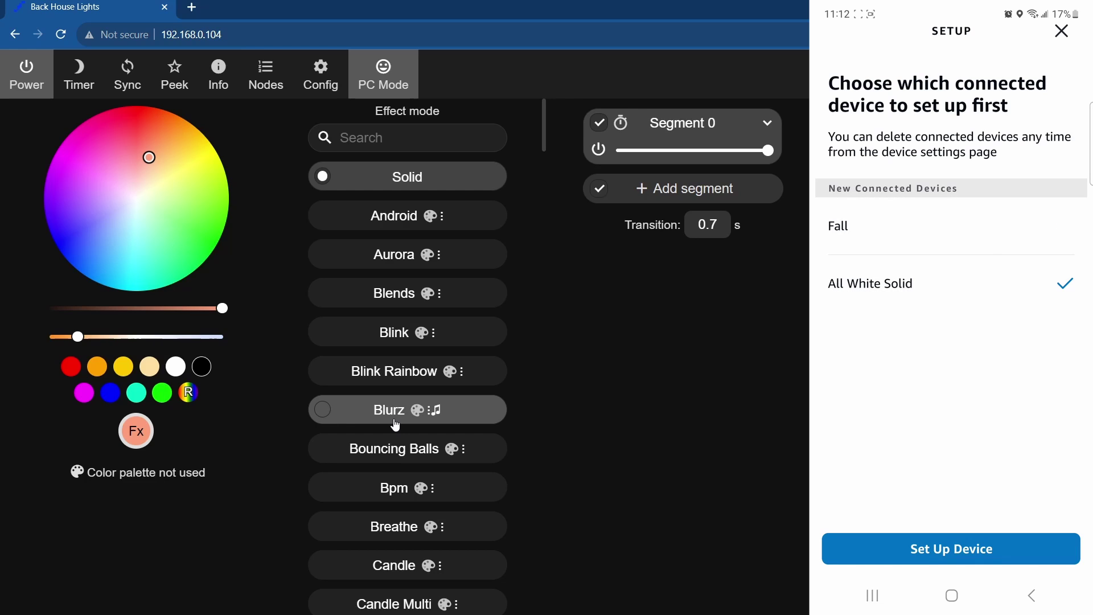
left_click(1019, 227)
left_click(998, 279)
left_click(968, 226)
left_click(987, 286)
left_click(973, 548)
left_click(950, 492)
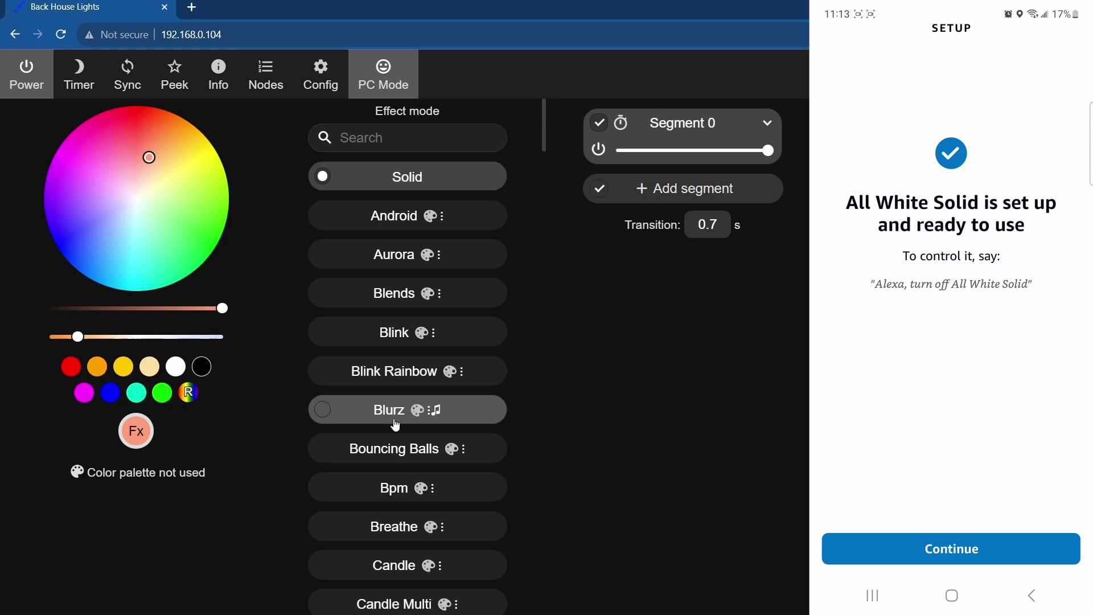
left_click(978, 551)
Set up Fall the same way, skipping its group, and finish setup
left_click(996, 227)
left_click(976, 546)
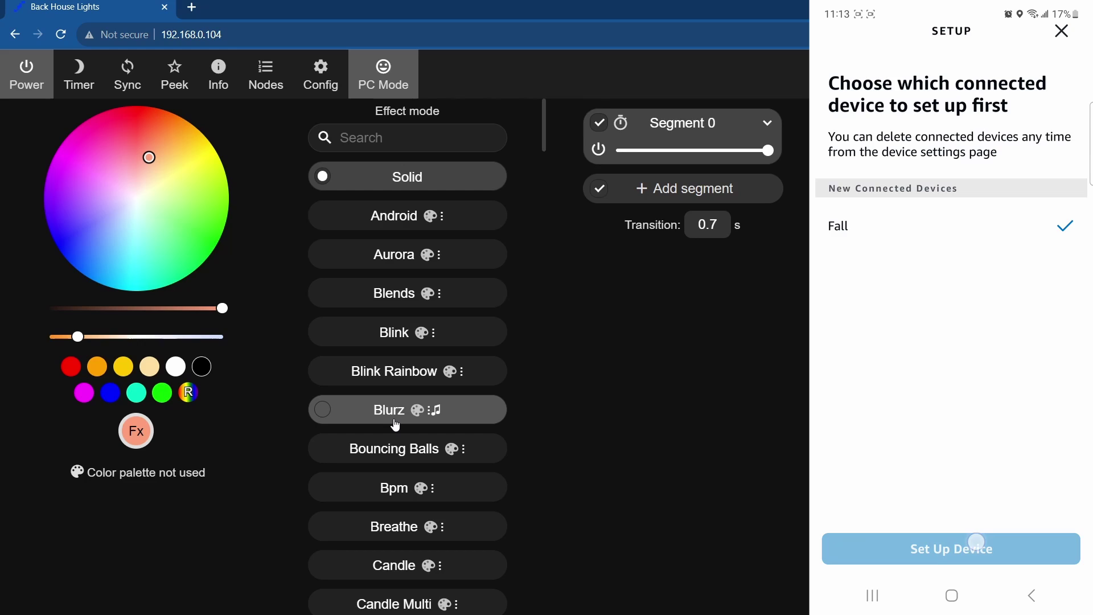
left_click(951, 492)
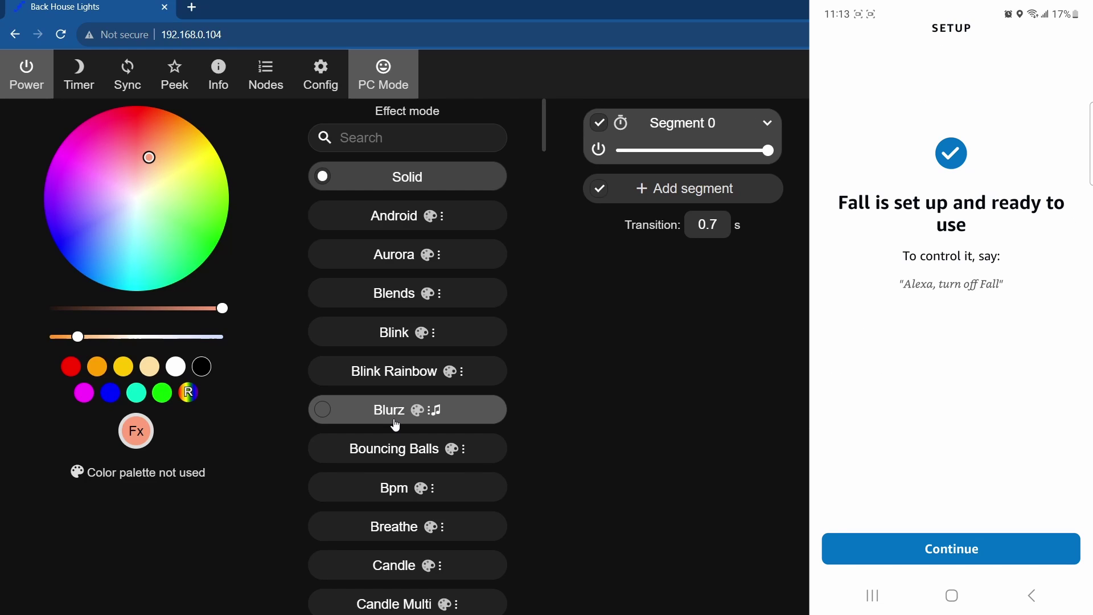
left_click(987, 546)
left_click(951, 549)
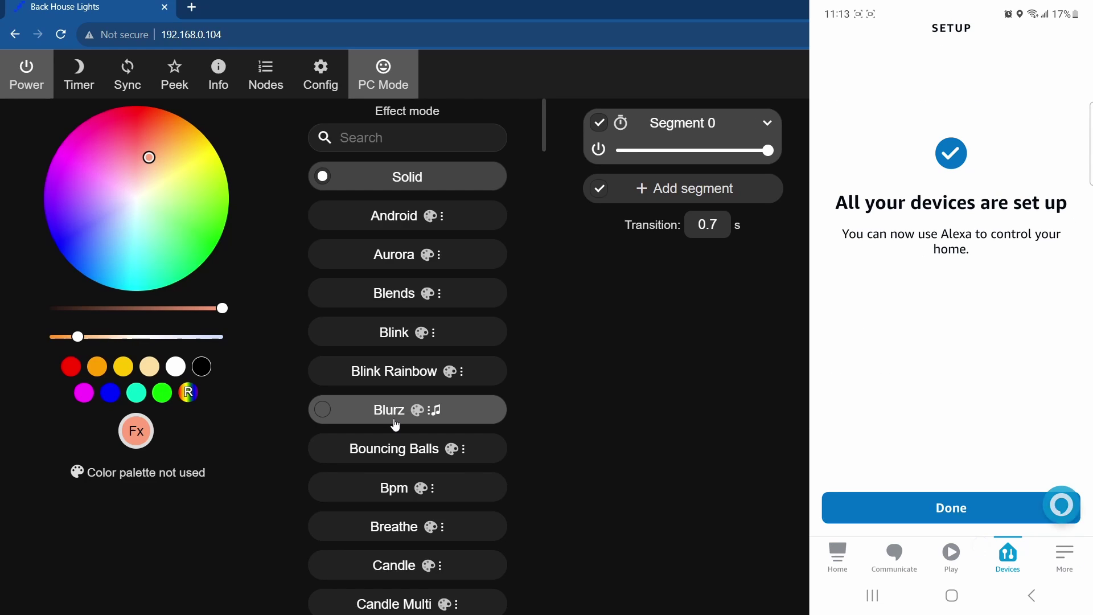
Open All White Solid from the Lights list and toggle its power
left_click(927, 159)
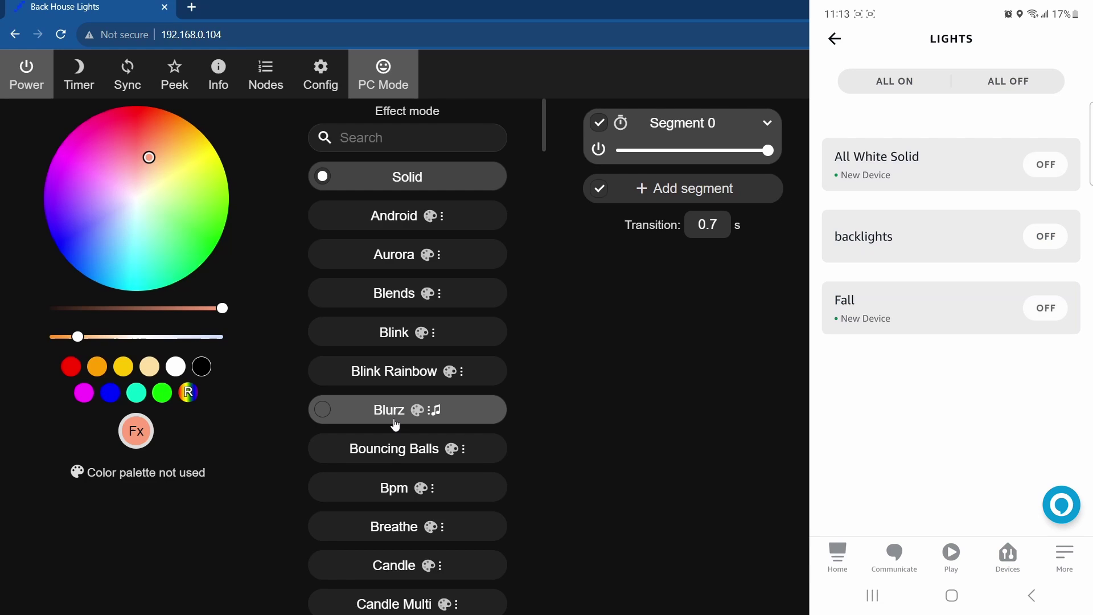
left_click(888, 164)
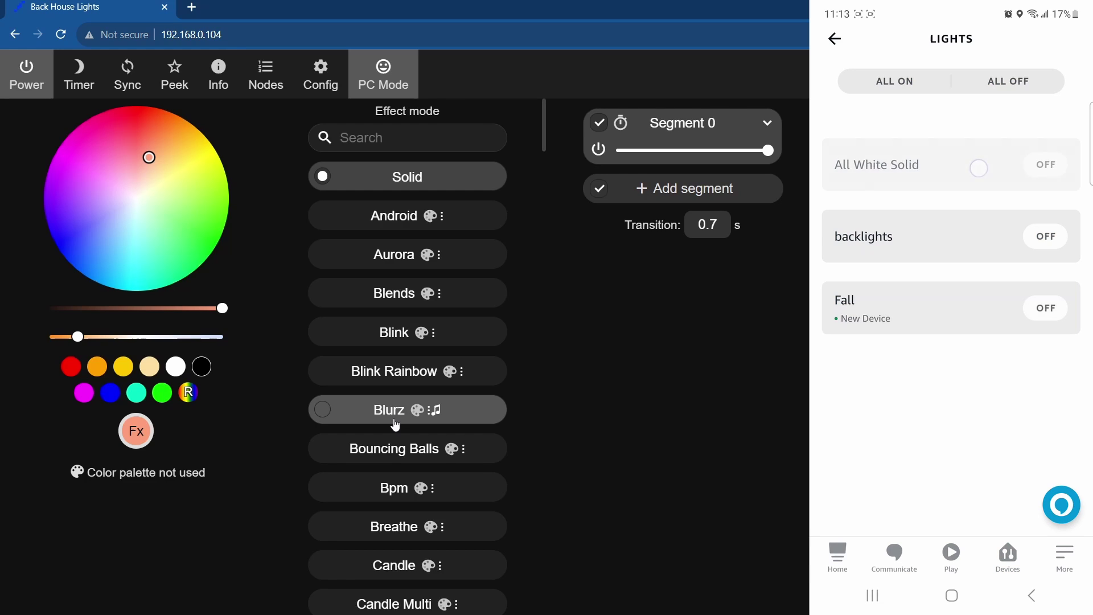
left_click(951, 132)
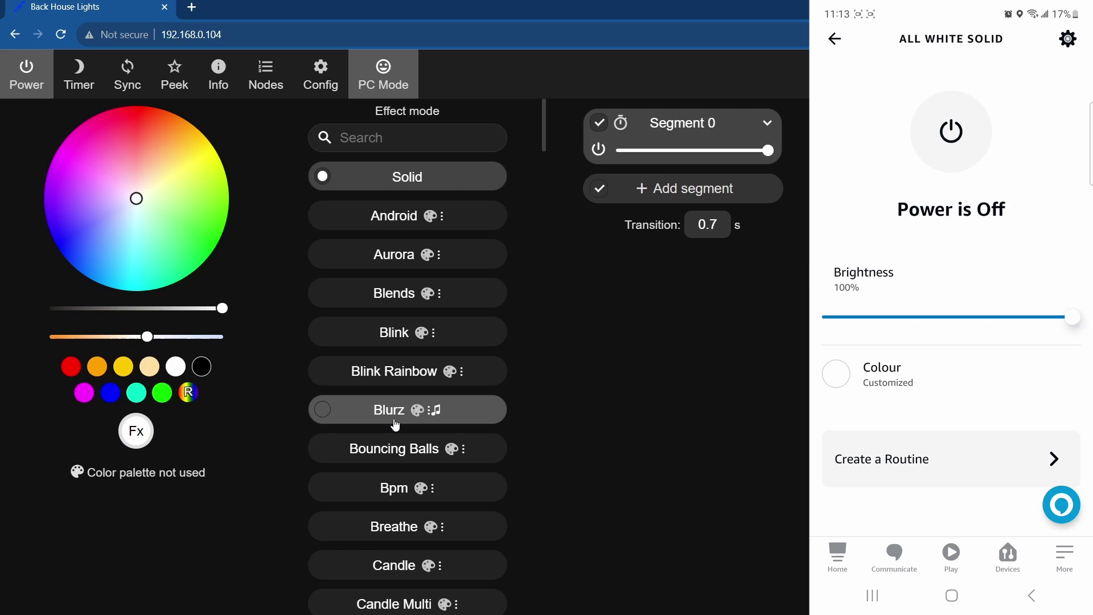